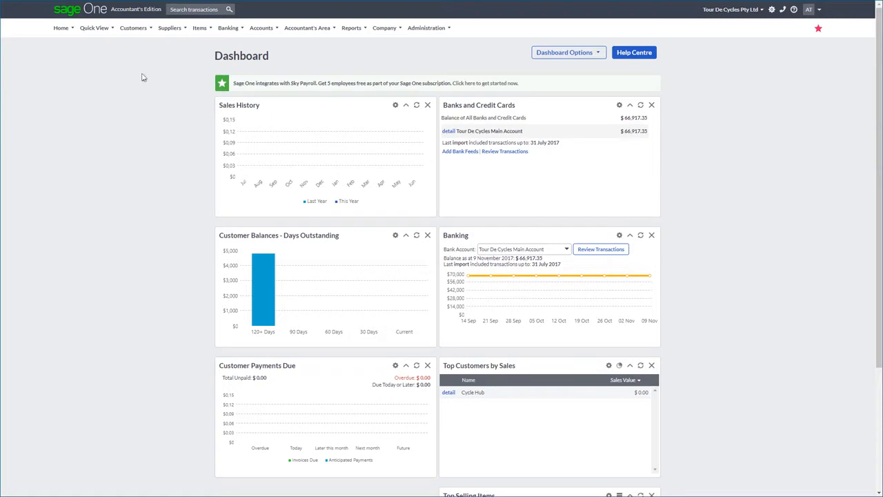
Create a new invoice for Fast Chain from the list of customers and set it to use inclusive amounts
left_click(140, 34)
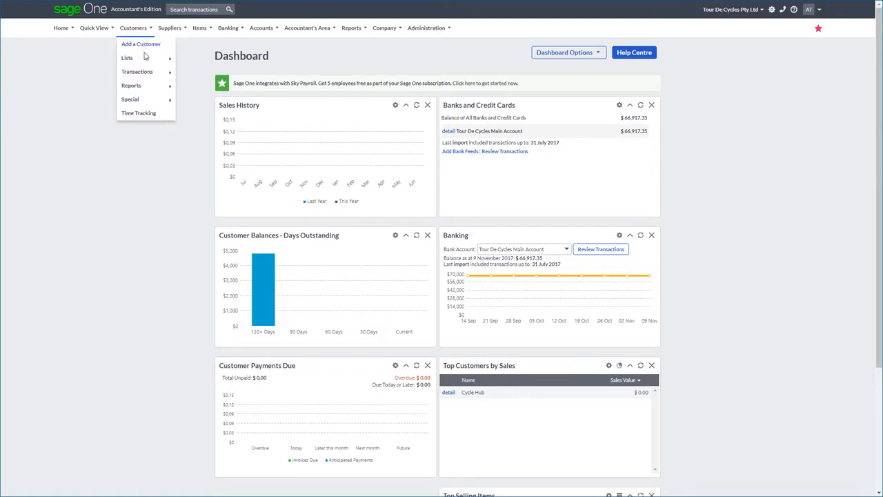
mouse_move(146, 59)
left_click(192, 60)
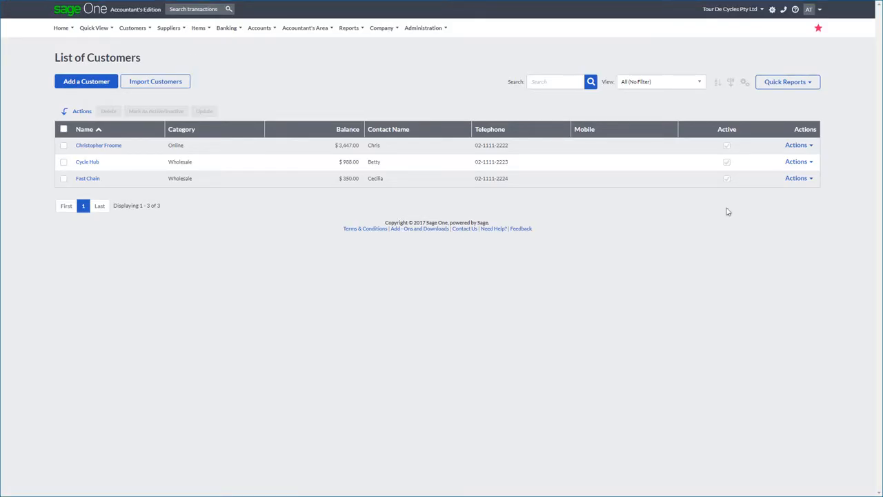
left_click(810, 180)
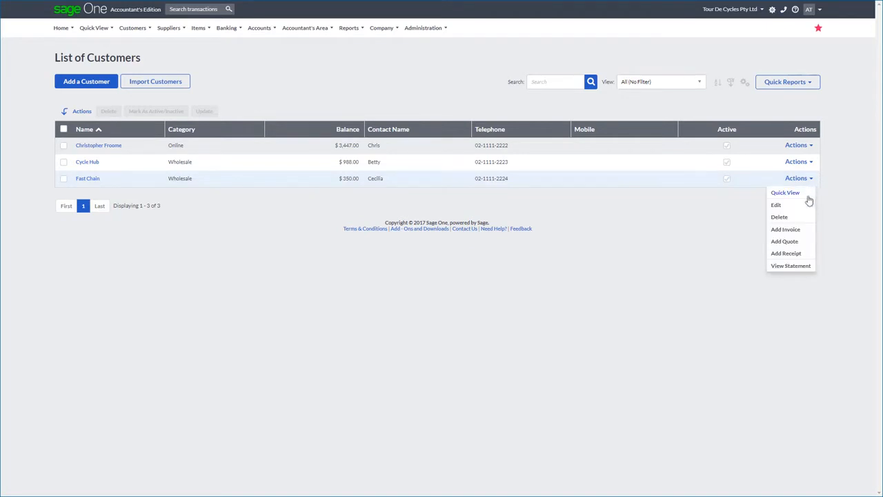
left_click(804, 232)
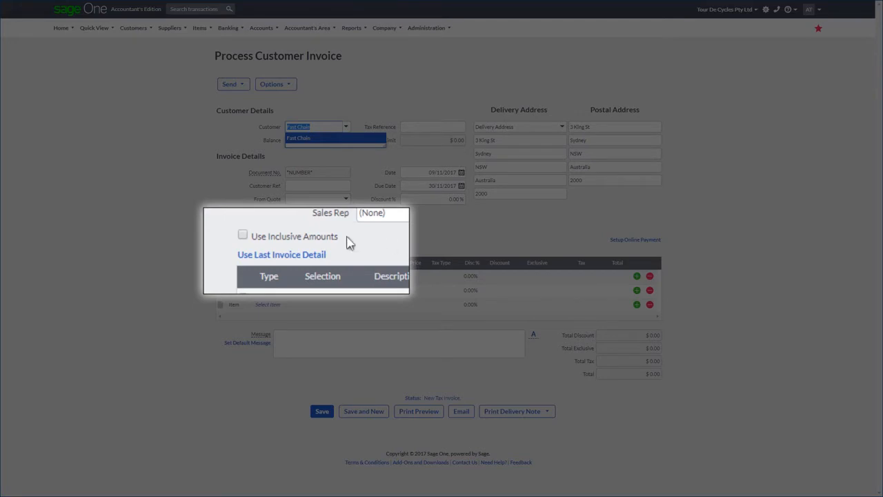
left_click(243, 235)
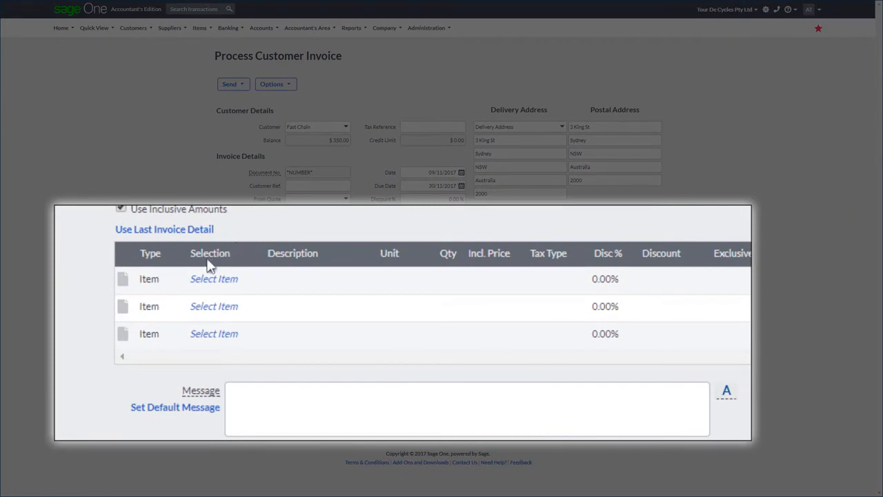
Add the item HDB001 Handle bar to the first invoice line with a quantity of 3
left_click(153, 291)
left_click(253, 279)
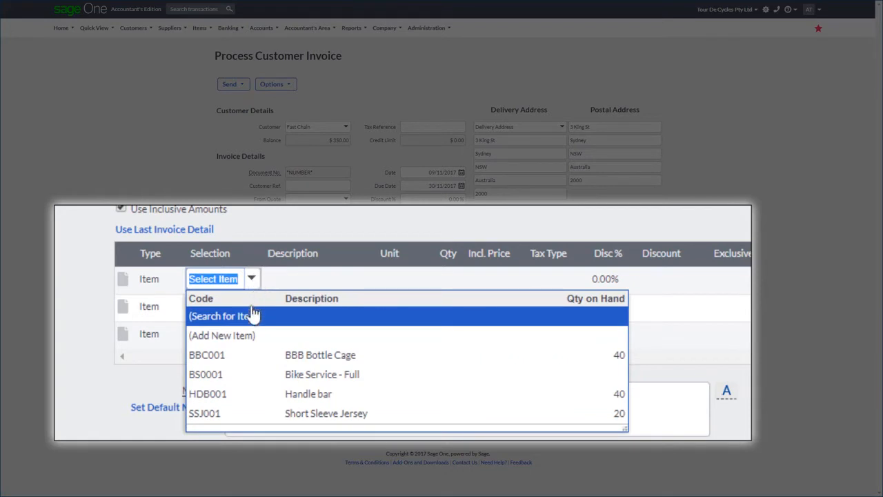
left_click(247, 397)
key("Tab")
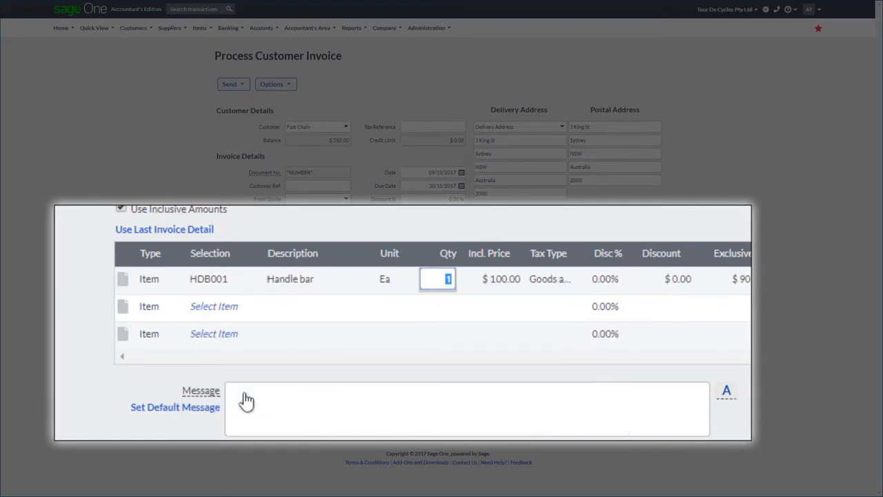
type("3")
key("Tab")
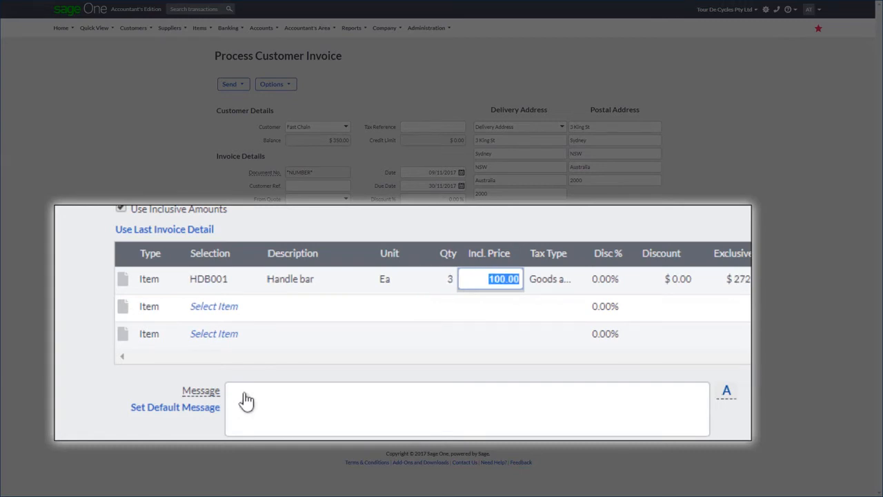
Add the item BS0001 Bike Service - Full to the second invoice line
left_click(213, 310)
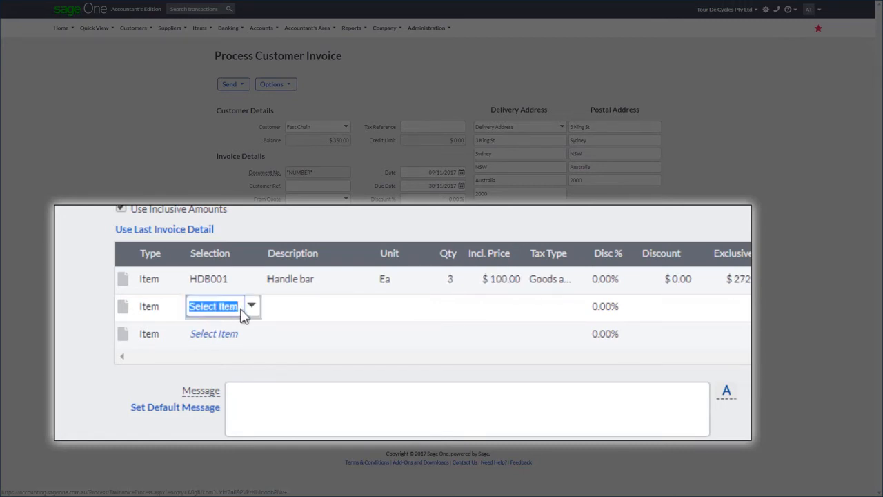
left_click(253, 313)
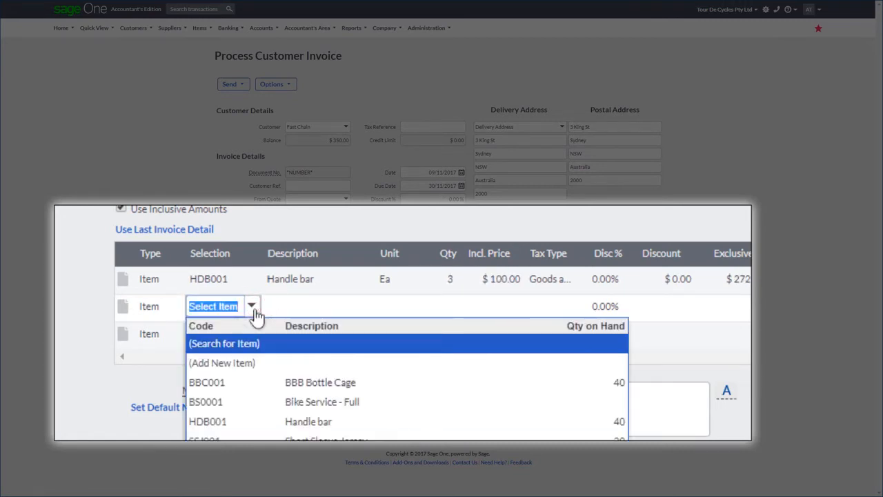
left_click(264, 402)
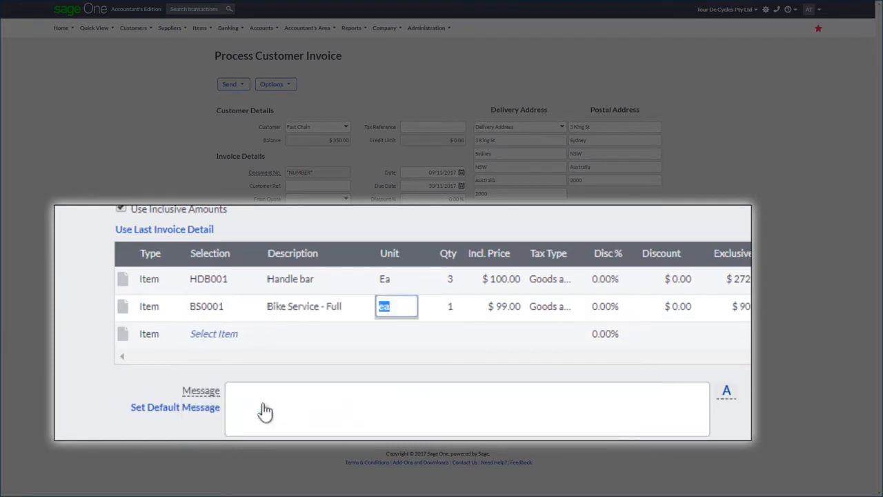
Change the third invoice line's type to Account and assign it the Freight Income account
left_click(154, 335)
left_click(174, 334)
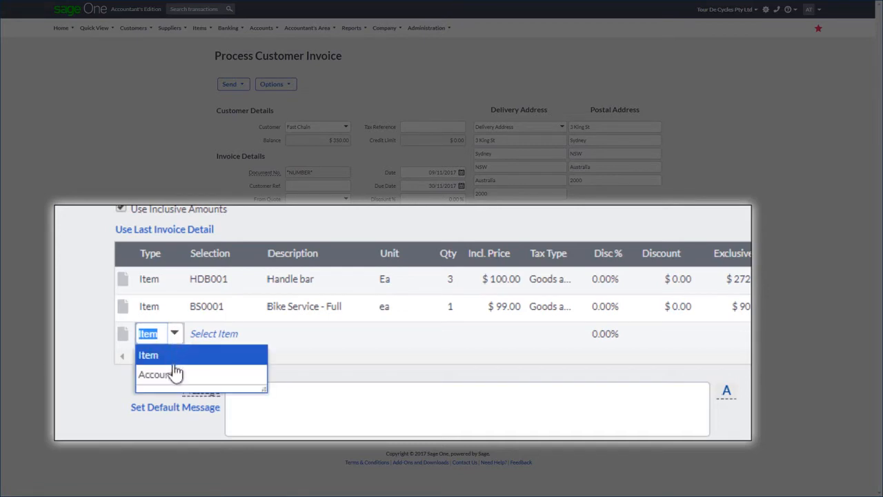
left_click(173, 374)
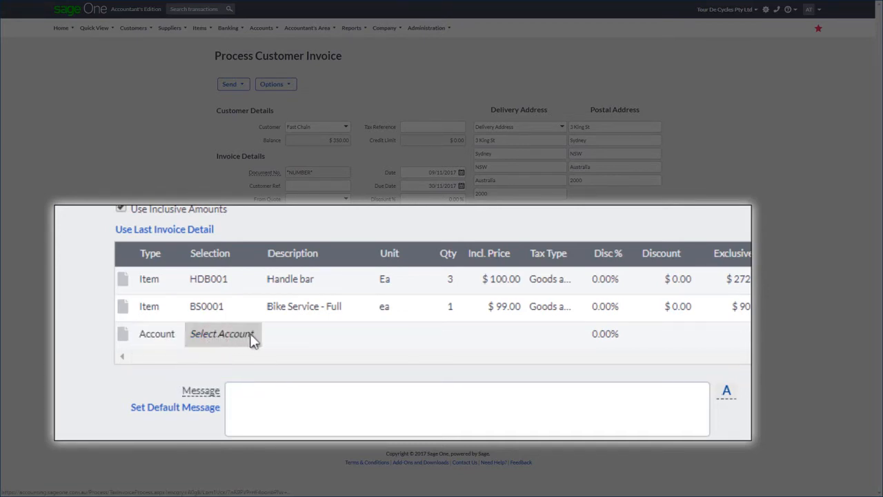
left_click(255, 334)
type("Freight Incom")
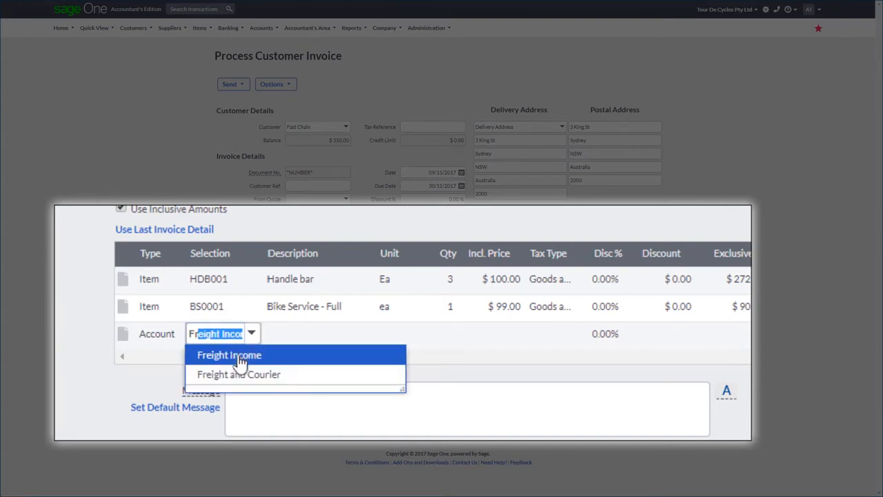
left_click(240, 360)
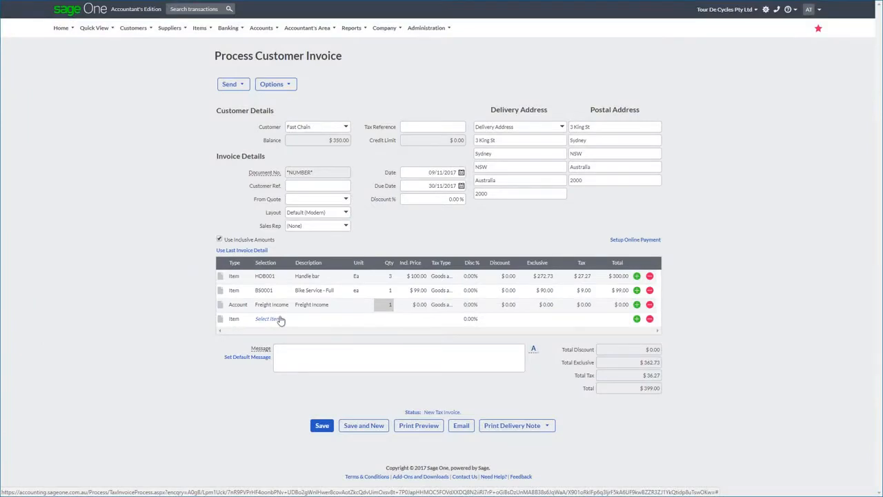
Describe the Freight Income line as "Delivery Charges" and set its inclusive price to $25.00
key("shift+Tab")
type("De")
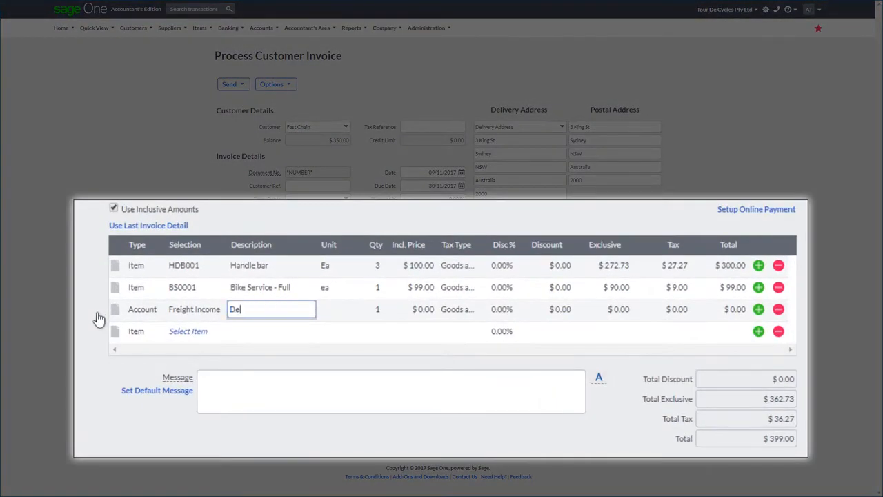
type("livery Charges")
key("Tab")
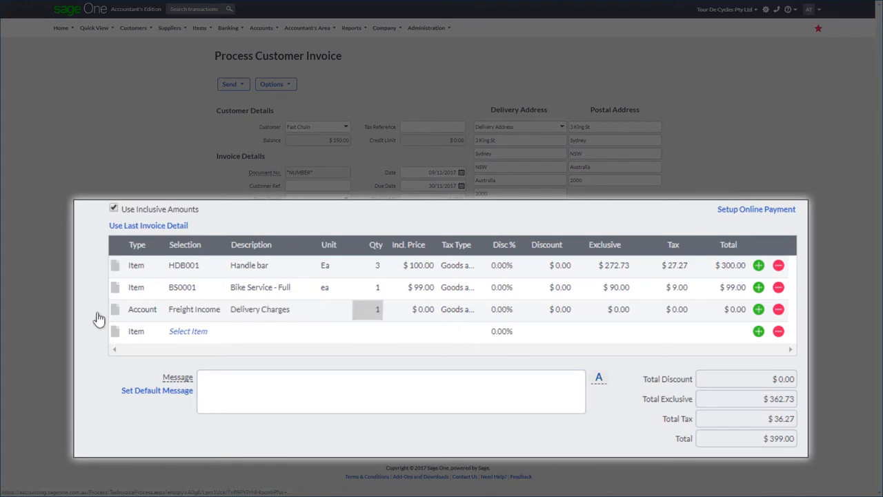
key("Tab")
type("25")
key("Tab")
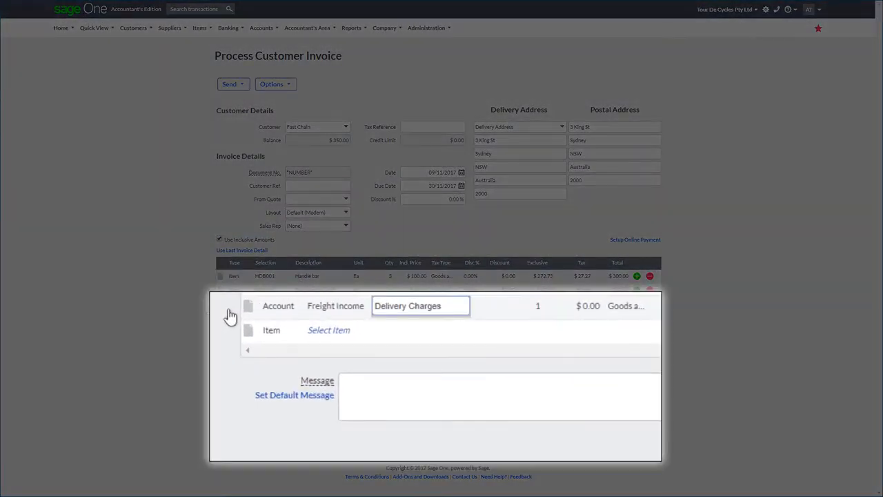
Add a two-line comment to the Delivery Charges line: "Delivery by Slowtrak" and "Con note 123456"
left_click(250, 307)
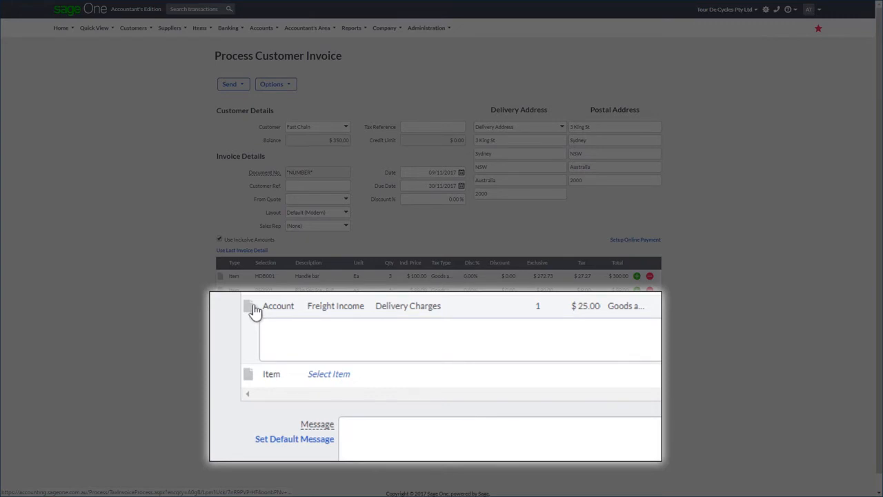
left_click(285, 325)
type("D")
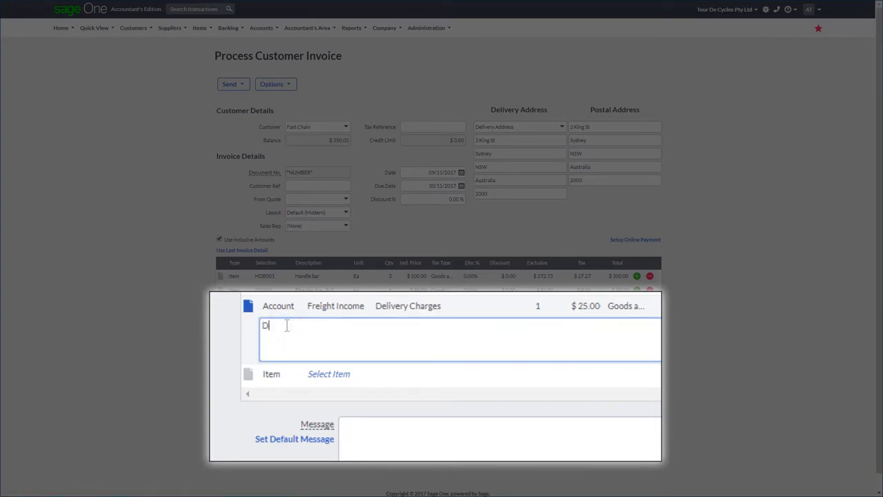
type("elivery by Slowtrak")
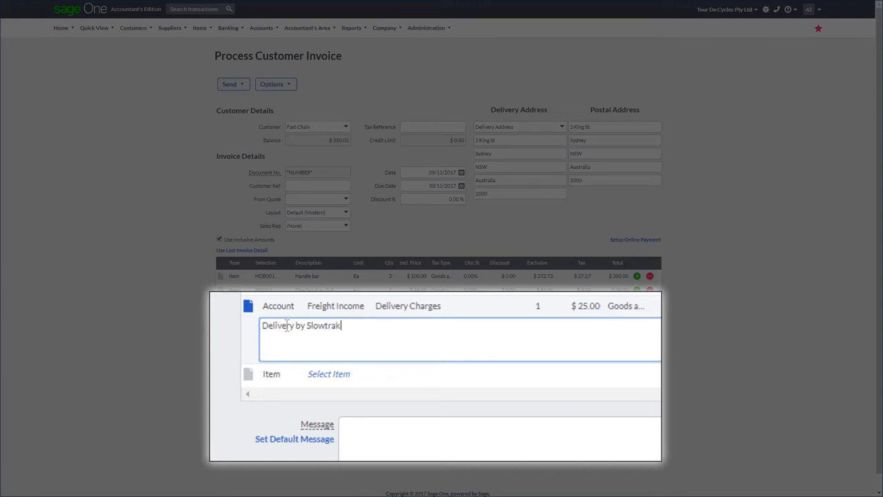
key("Return")
type("Con note 123456")
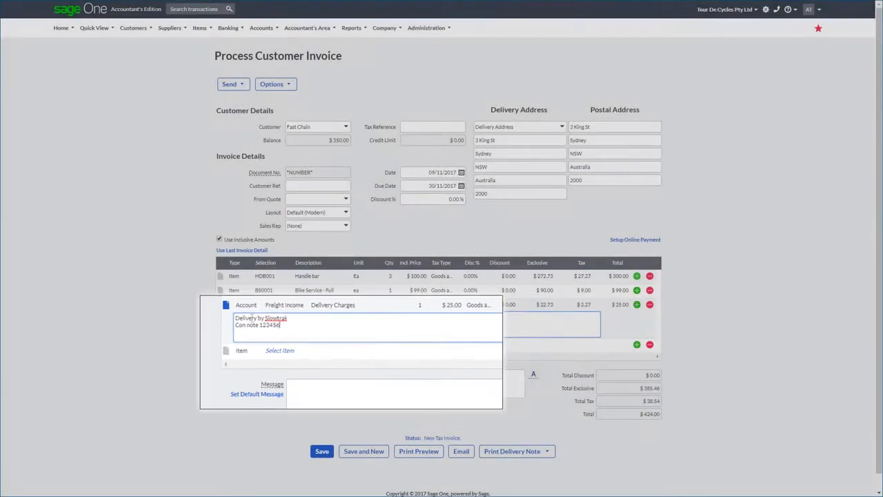
Try applying an overall discount of 10% to the invoice
left_click(412, 211)
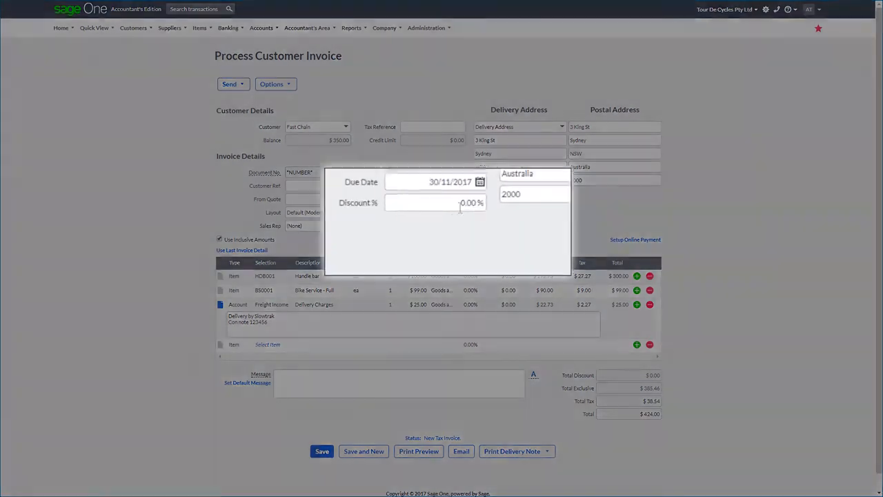
left_click(457, 200)
type("10")
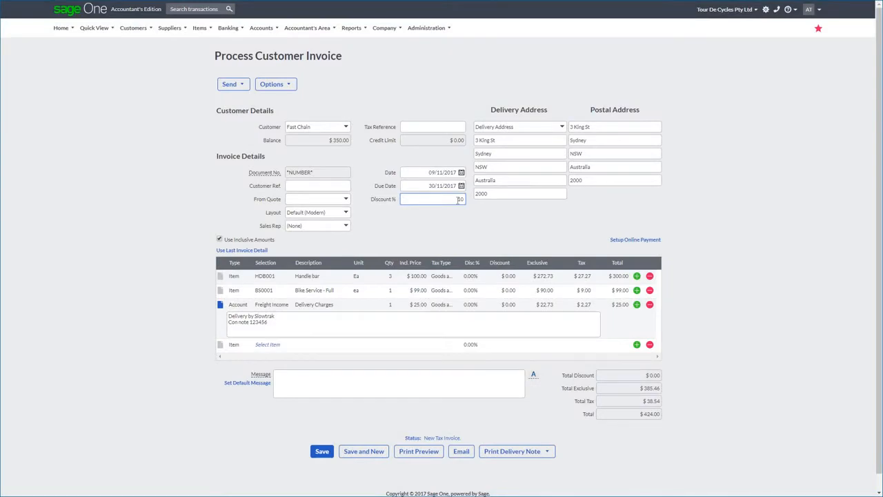
key("Tab")
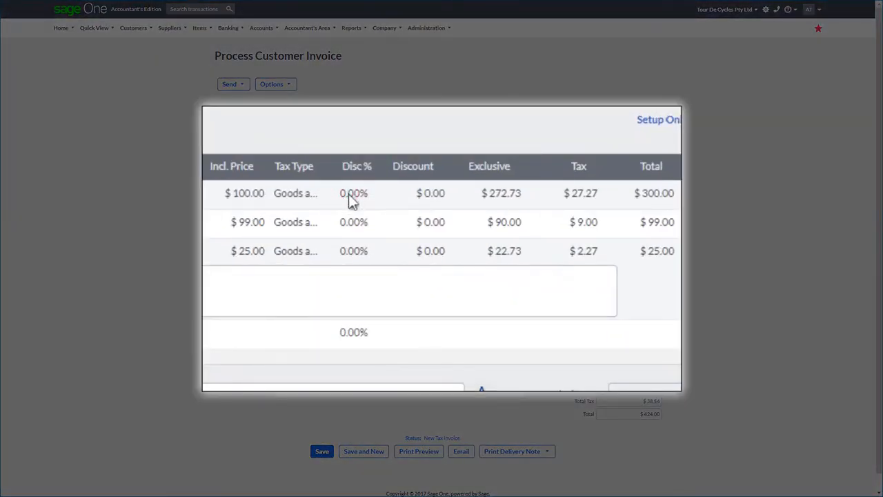
Give the Handle bar line a 5% discount and the Bike Service - Full line a discount amount of $10.00
left_click(352, 196)
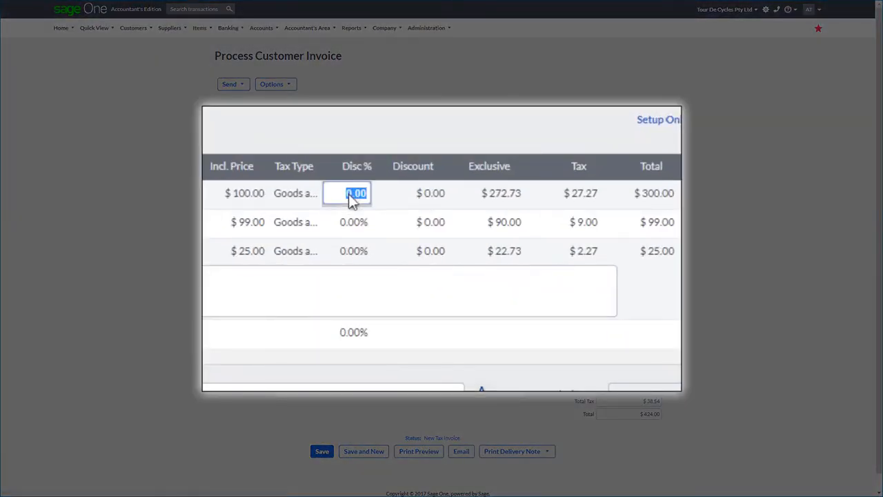
type("5")
key("Tab")
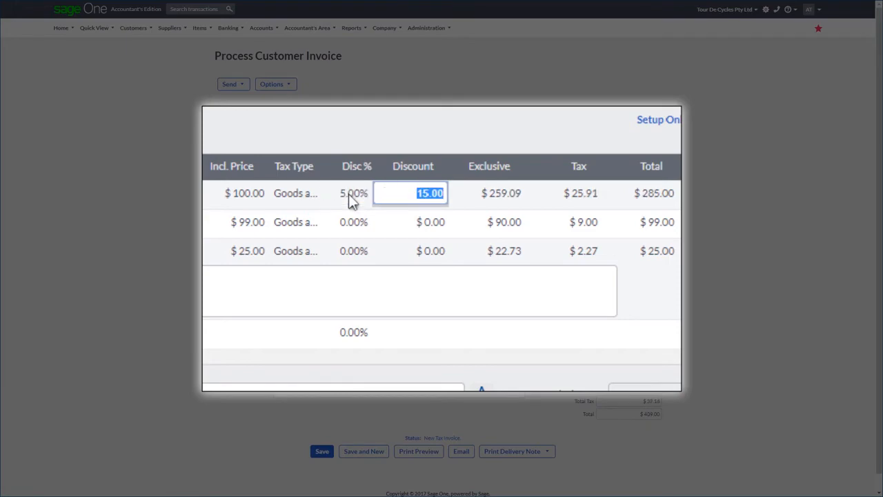
left_click(432, 226)
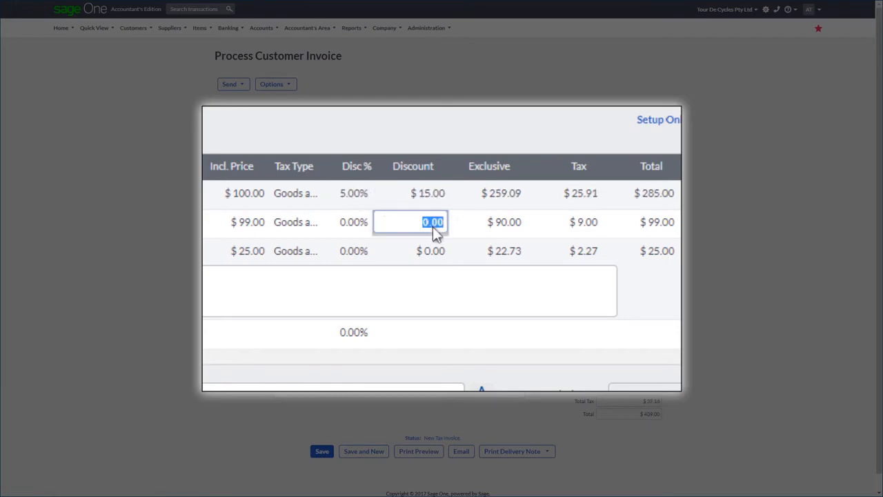
type("10")
key("Tab")
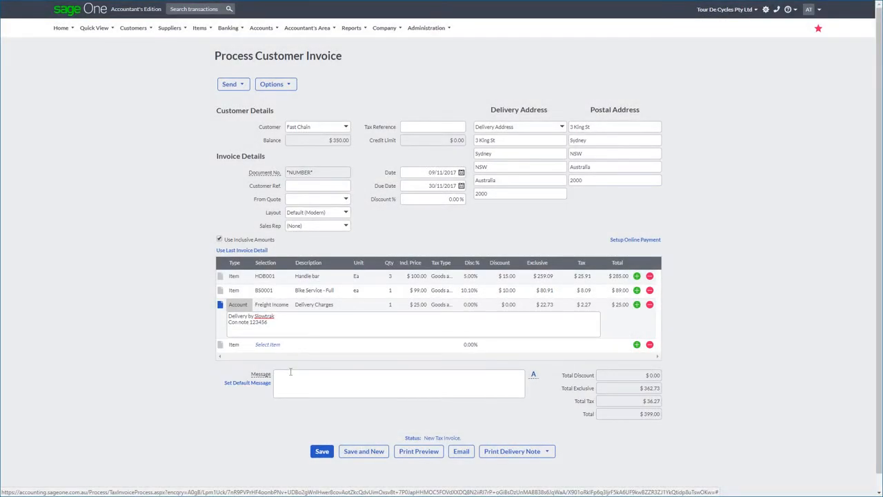
Save a default document message containing the company name Tour De Cycles Pty Ltd, its BSB and its bank account number
left_click(259, 389)
type("Tour De Cycles Pty Ltd BSB: 082-332 Account No: 791047875")
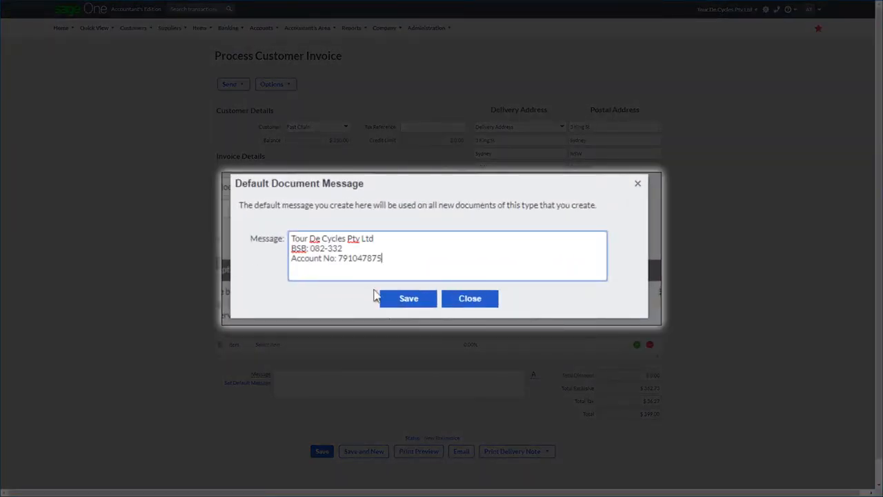
left_click(418, 304)
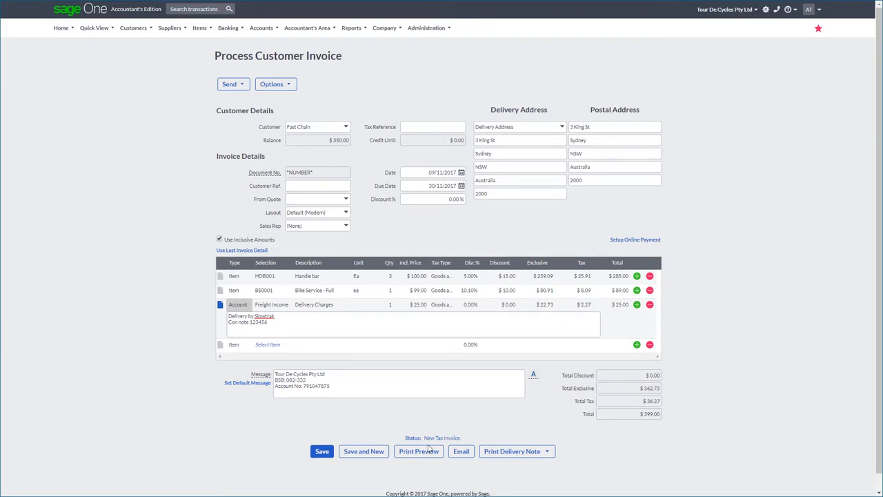
Review the print preview of the tax invoice from top to bottom, and return to the invoice form
left_click(424, 452)
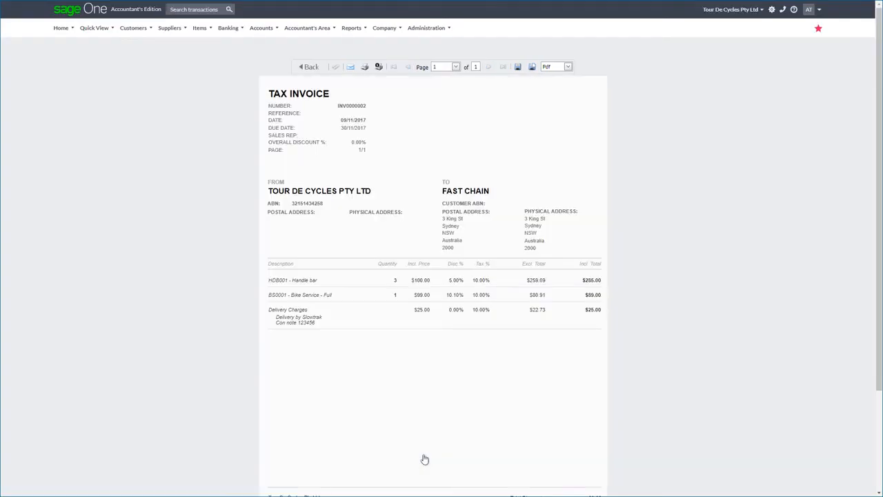
scroll(424, 458, "down", 3)
scroll(424, 459, "up", 5)
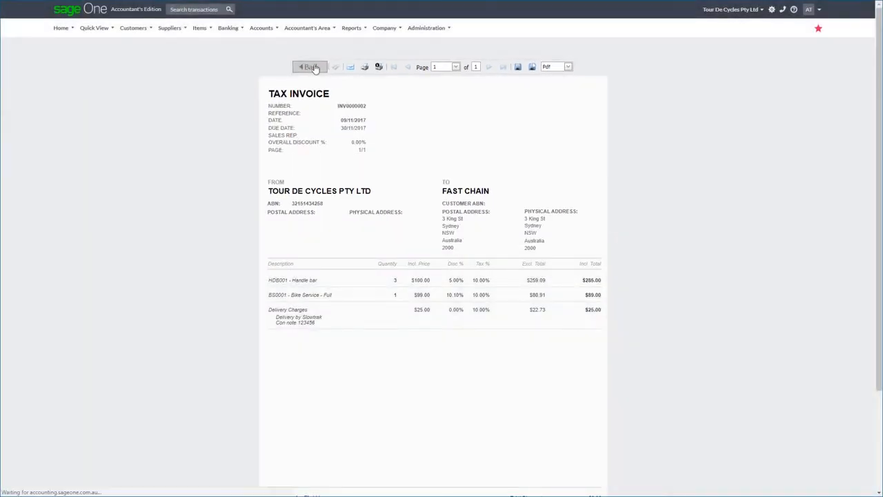
left_click(314, 69)
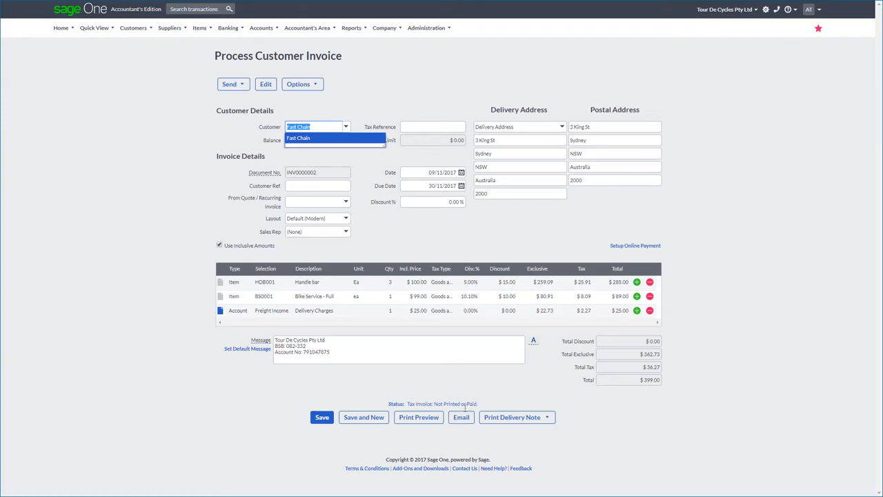
Email the tax invoice to the customer's purchasing address with the default signature, and save the invoice
left_click(461, 418)
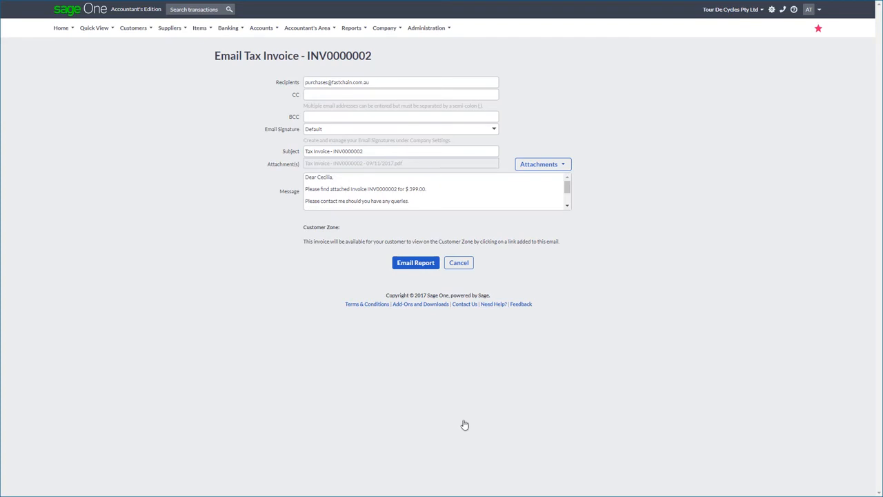
left_click(537, 165)
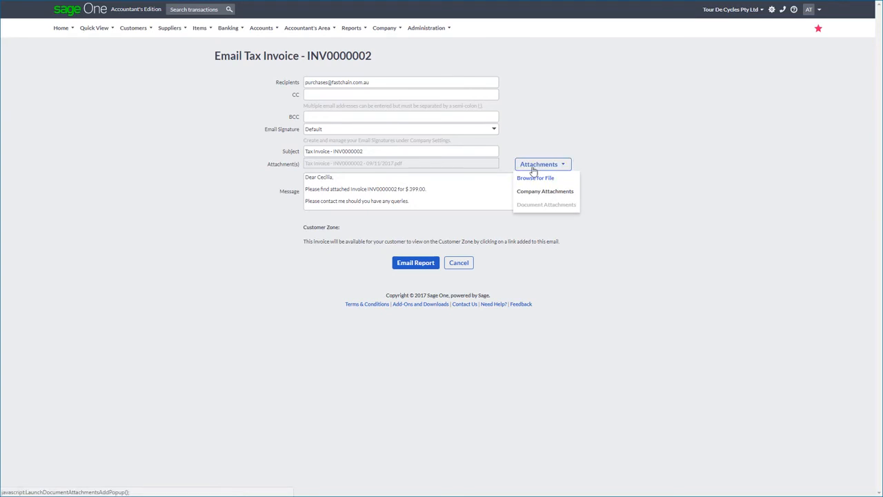
left_click(533, 167)
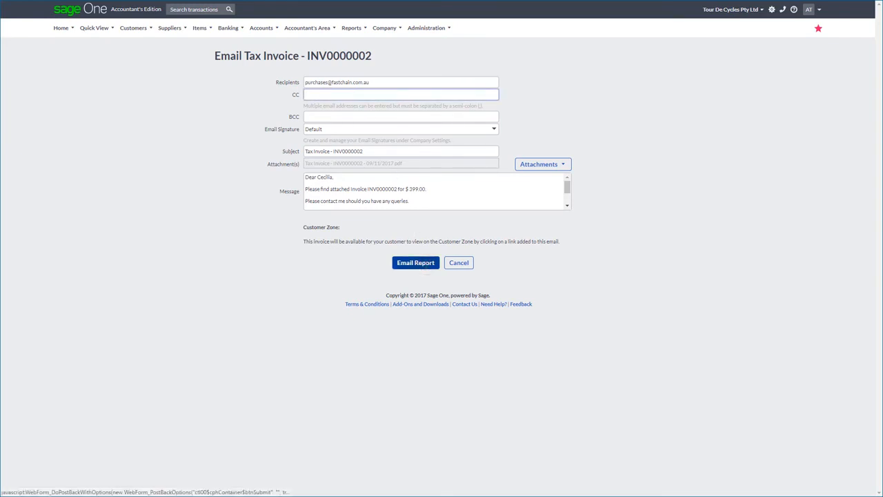
left_click(421, 264)
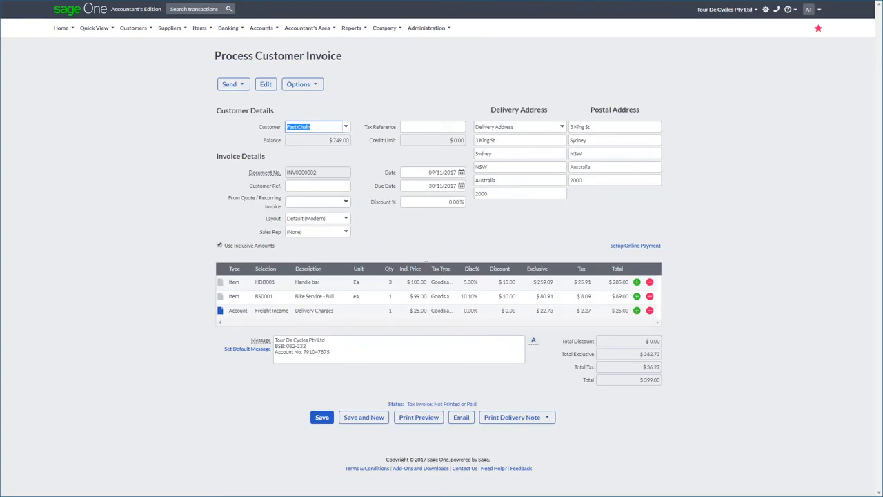
left_click(321, 417)
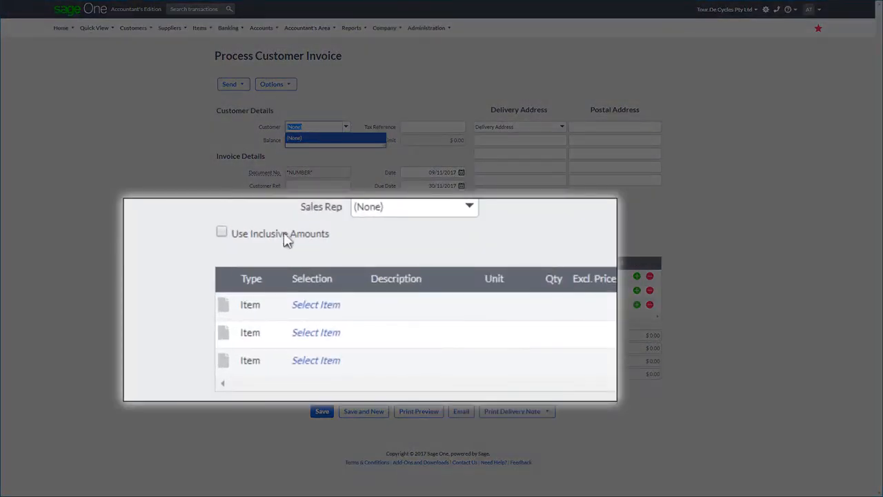
Turn on inclusive amounts for the new blank invoice and set its first line's type to Account
left_click(222, 233)
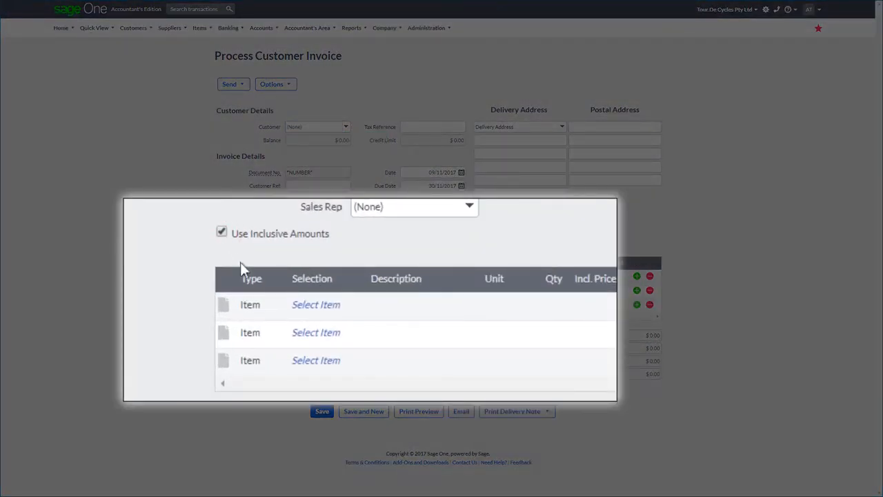
left_click(270, 305)
left_click(275, 307)
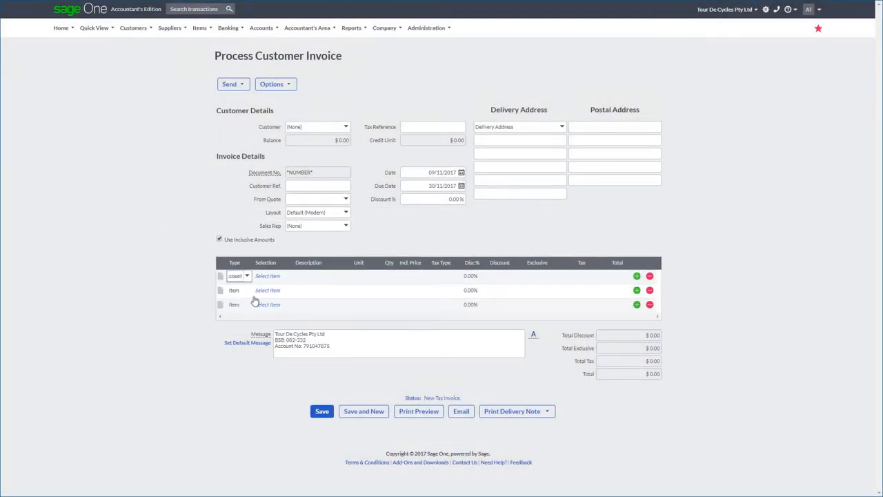
Enable inclusive processing on customer/supplier documents and Account as the default document line type in the company's Customer and Supplier Settings, and save
left_click(386, 28)
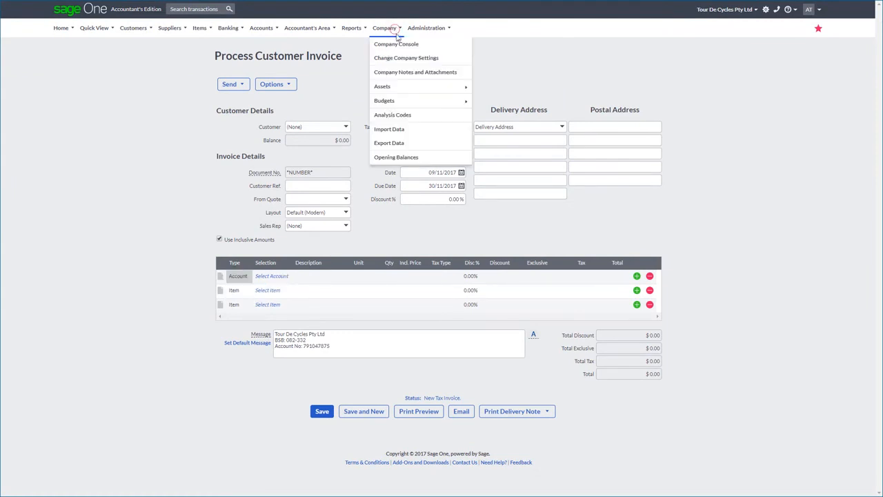
left_click(407, 60)
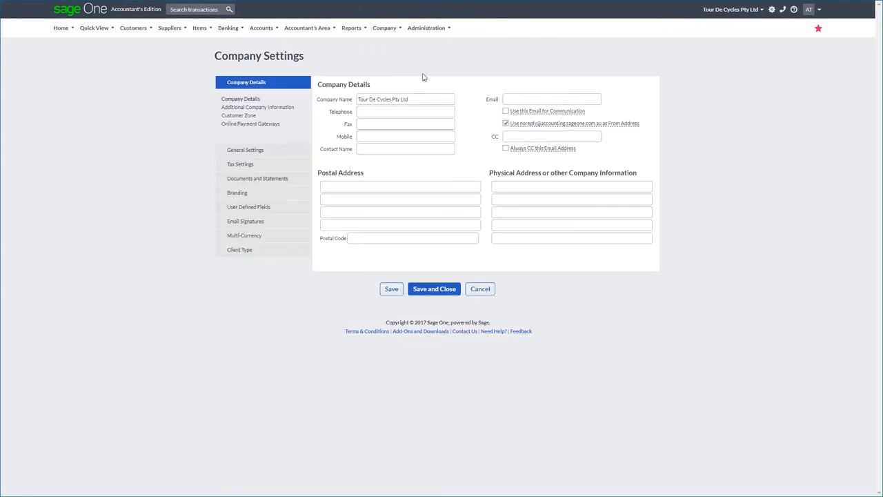
left_click(268, 150)
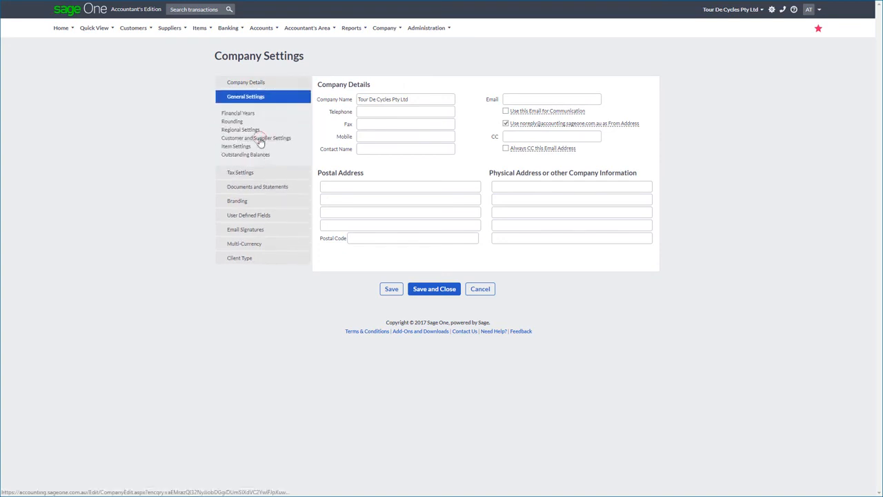
left_click(257, 137)
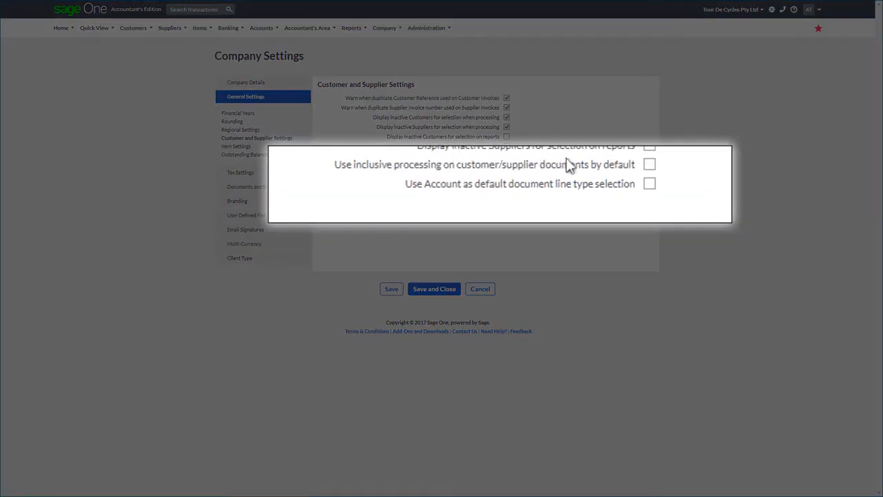
left_click(650, 165)
left_click(651, 184)
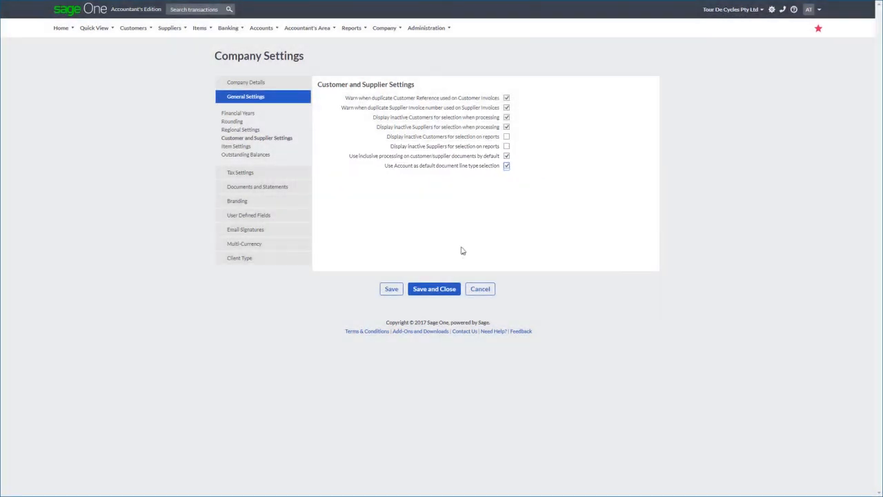
left_click(438, 289)
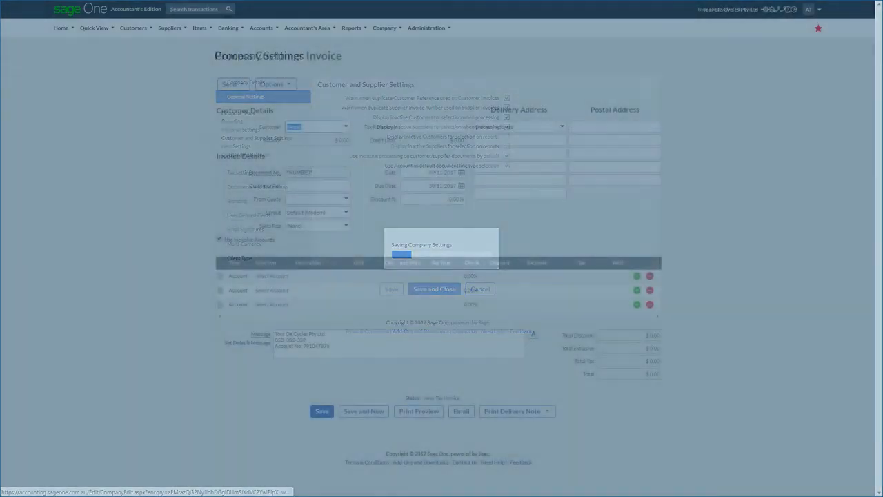